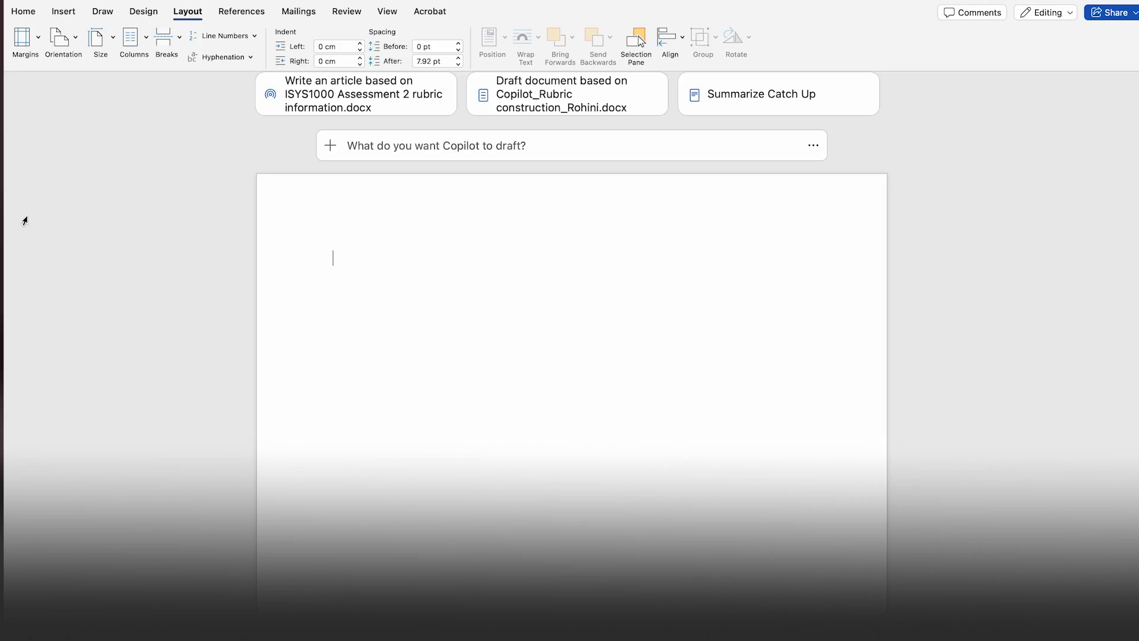
Set the blank document's page orientation to landscape
{"action": "scroll", "coordinate": [26, 219], "scroll_direction": "down", "scroll_amount": 1}
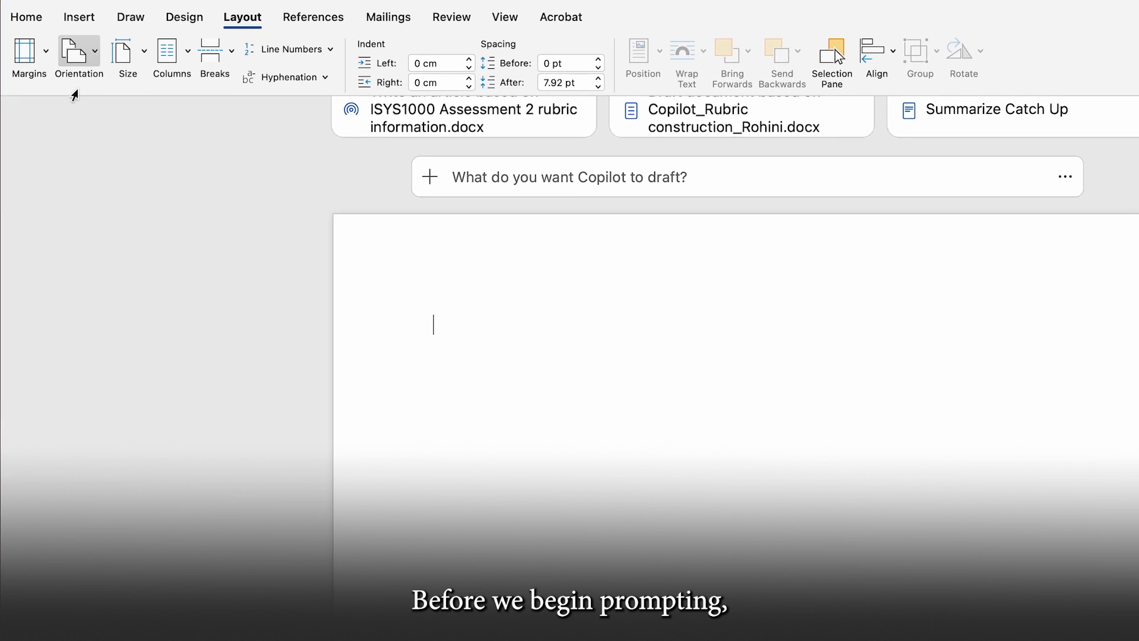
{"action": "left_click", "coordinate": [79, 72]}
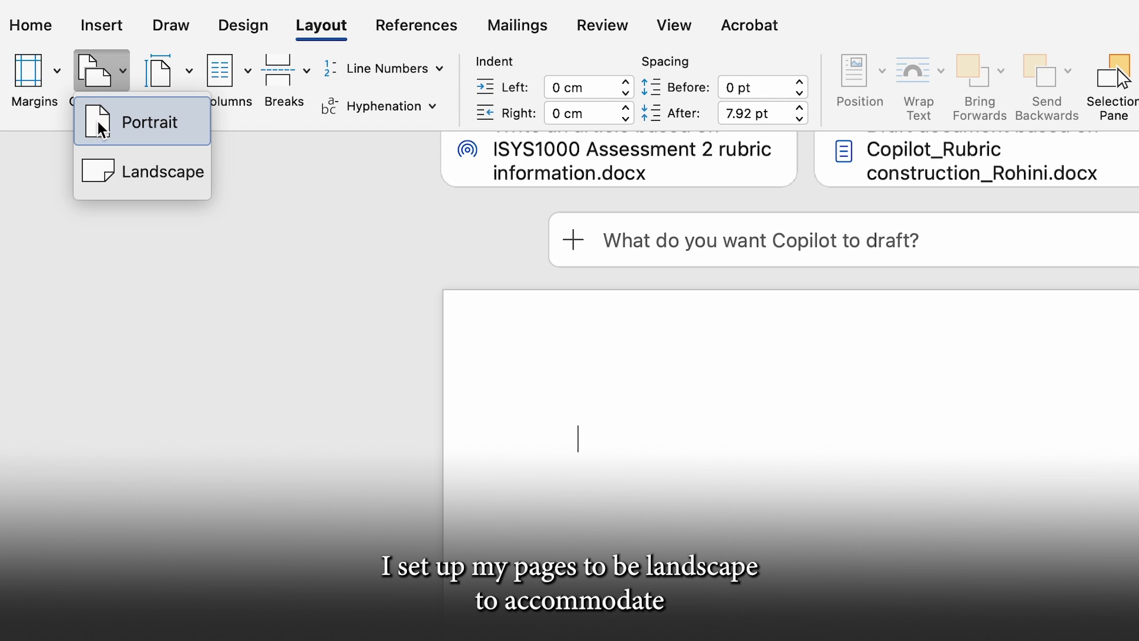
{"action": "left_click", "coordinate": [112, 173]}
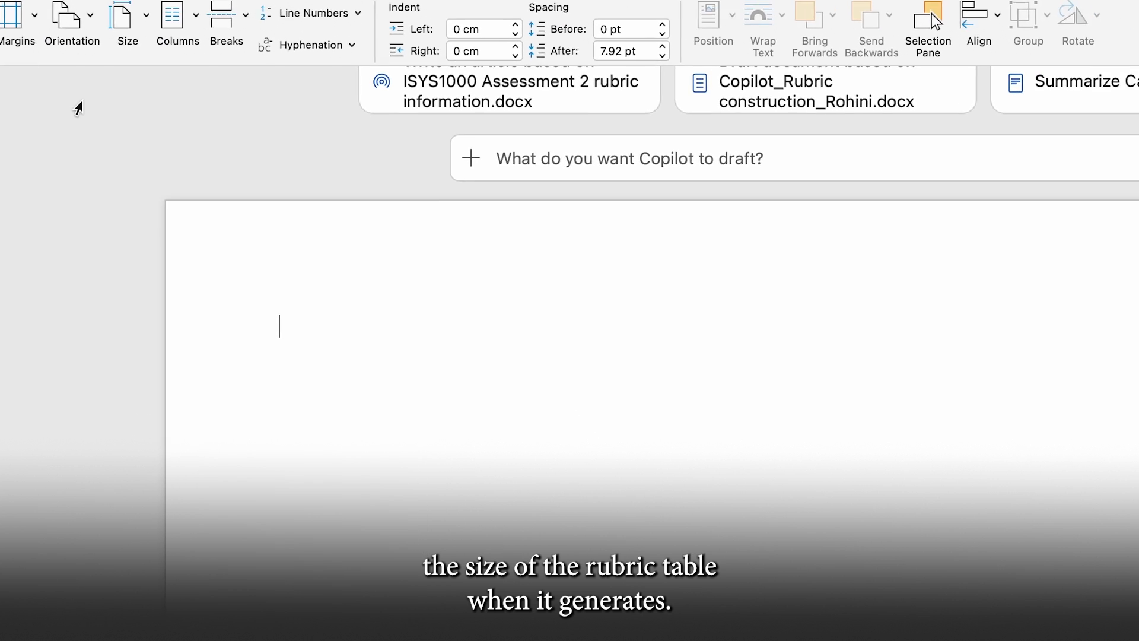
Write a Copilot draft prompt asking for a marking rubric from the attached documents, in table format and including weighting
{"action": "type", "text": "With"}
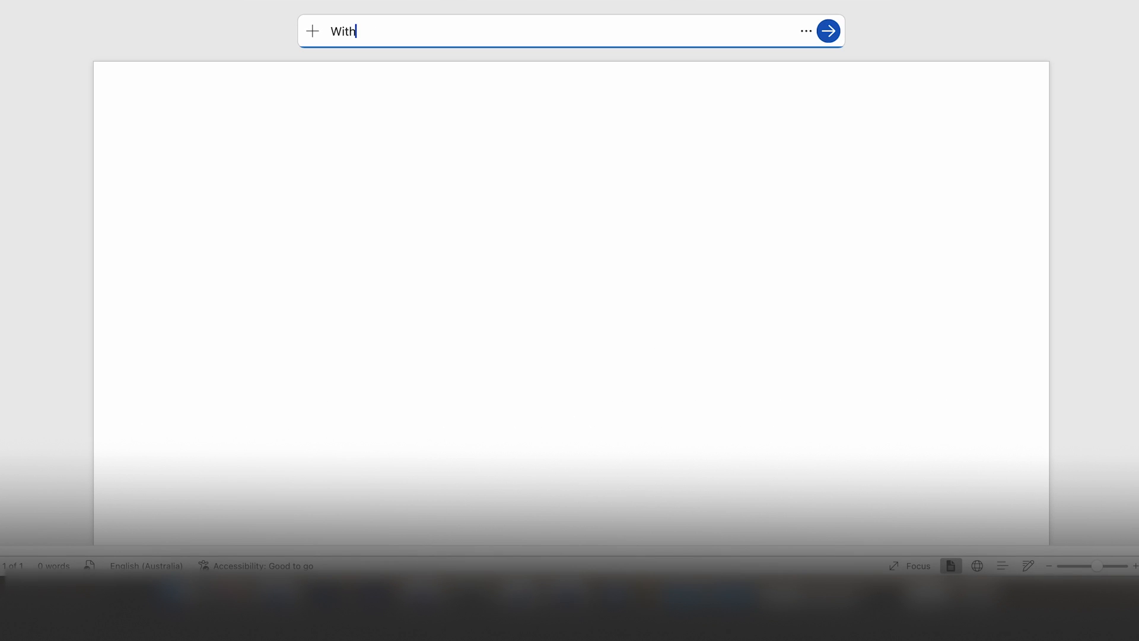
{"action": "type", "text": " the attached documents, please make me a marking rubric"}
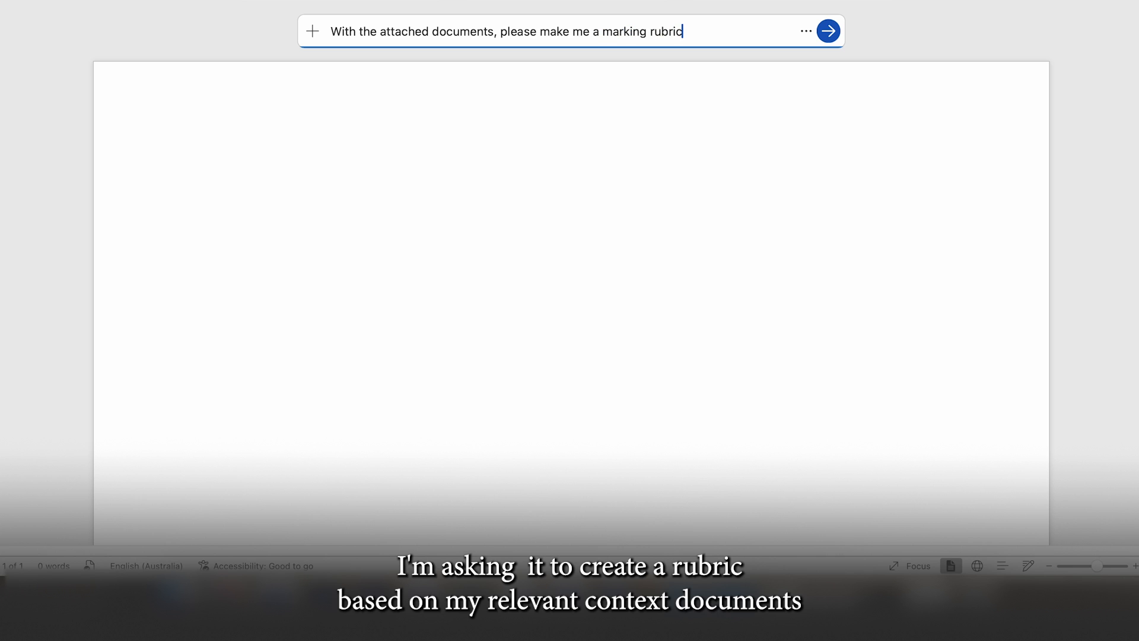
{"action": "type", "text": ". I want it in table format. P"}
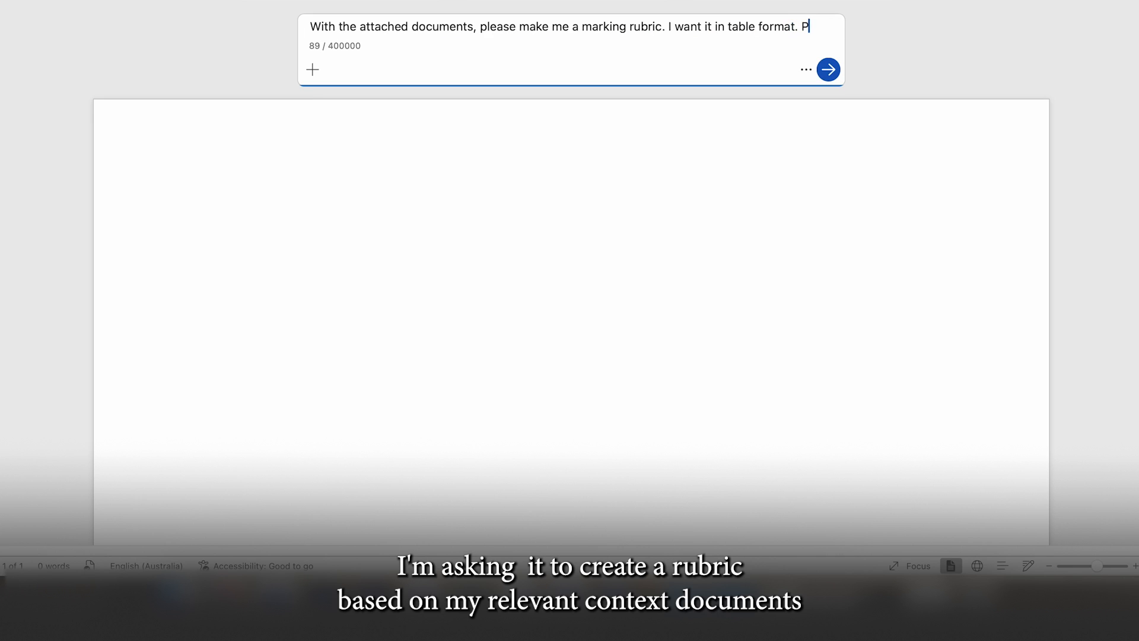
{"action": "type", "text": "lease include weighting /"}
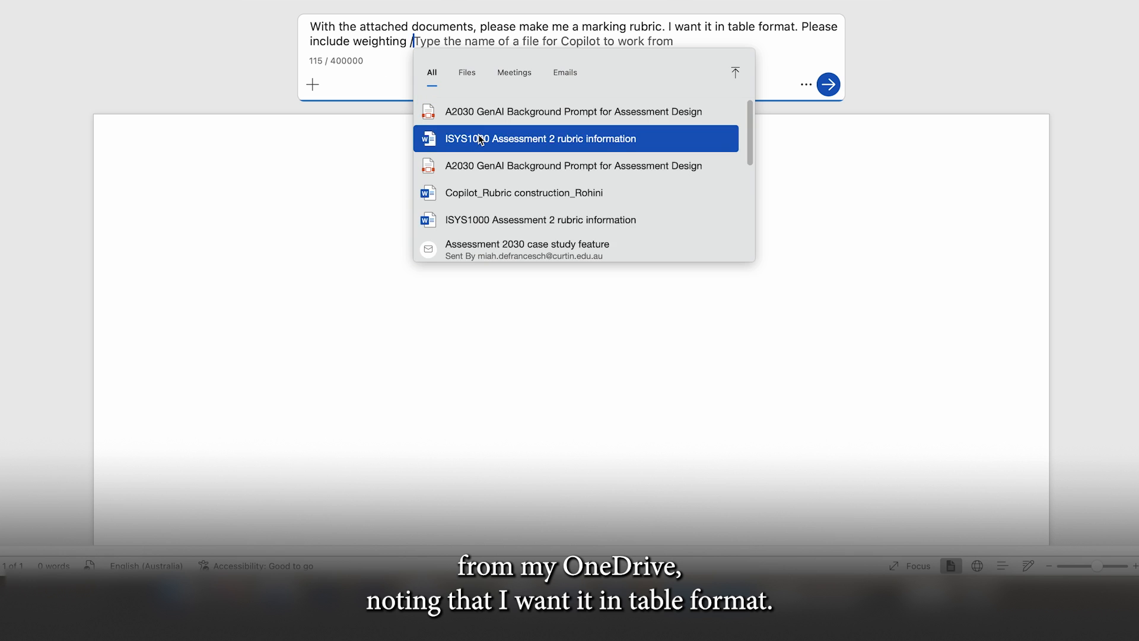
Reference ISYS1000 Assessment 2 rubric information and A2030 GenAI Background Prompt for Assessment Design in the prompt and generate the draft
{"action": "left_click", "coordinate": [480, 139]}
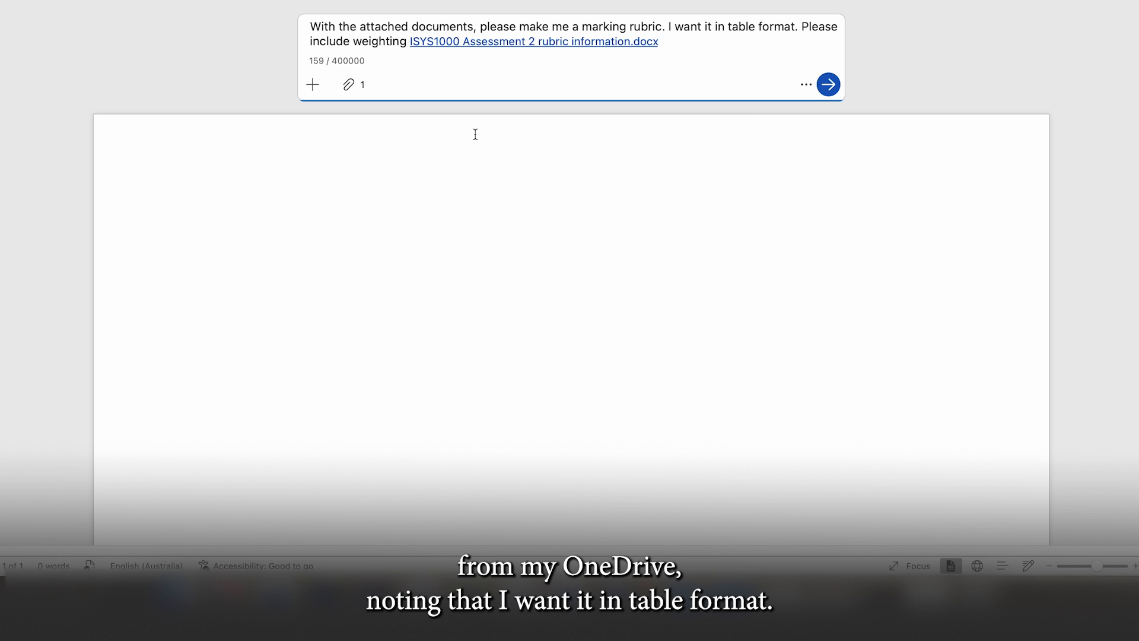
{"action": "left_click", "coordinate": [310, 88]}
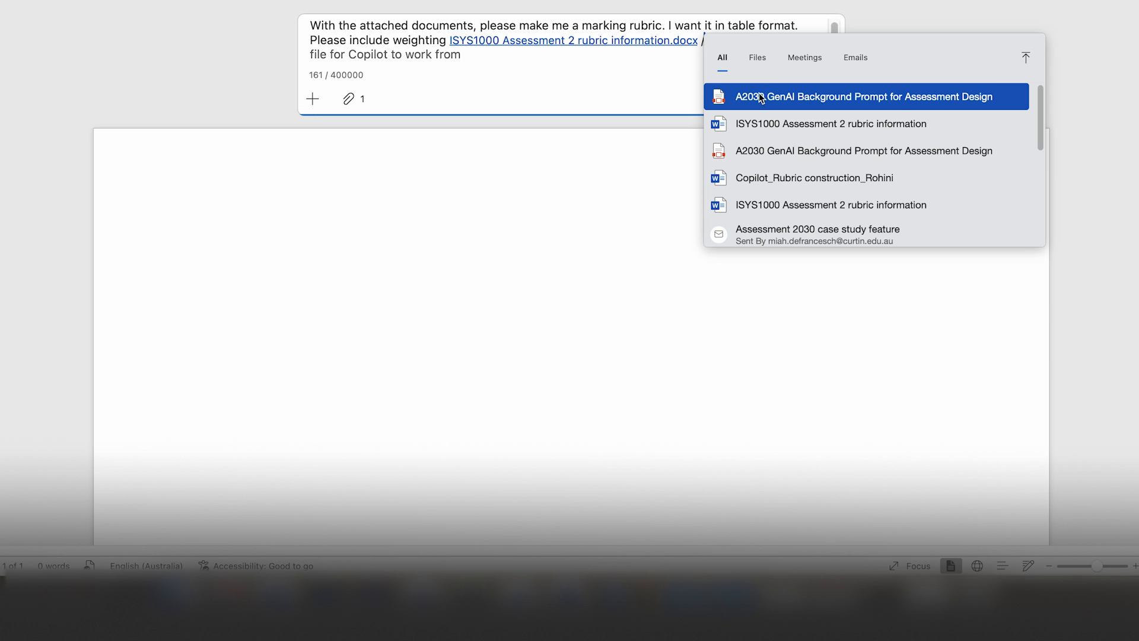
{"action": "left_click", "coordinate": [758, 97]}
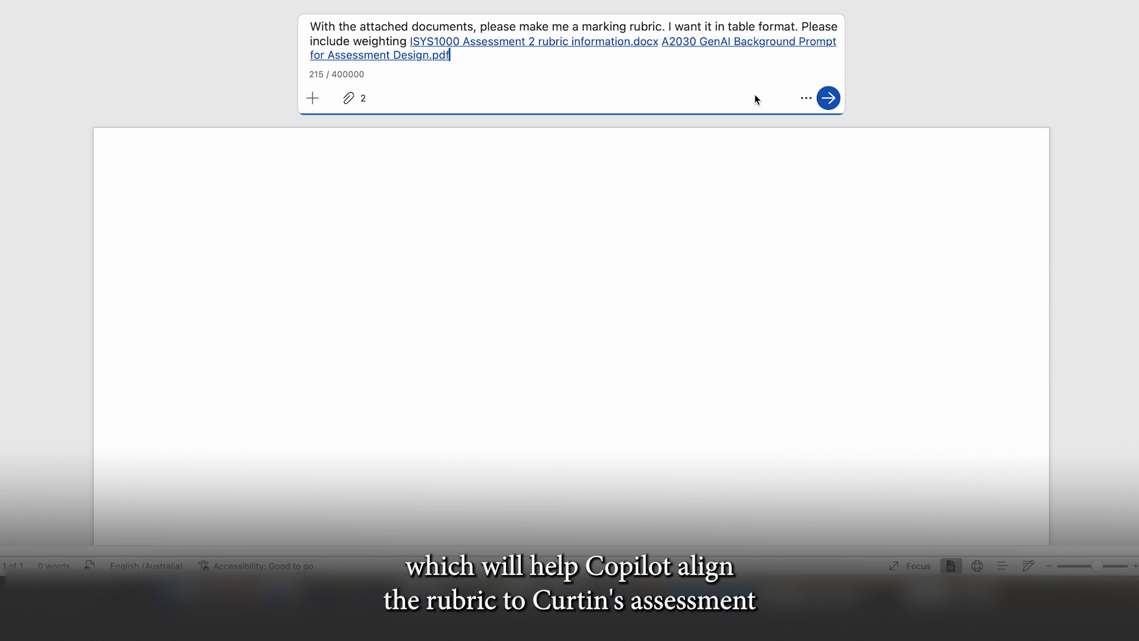
{"action": "left_click", "coordinate": [828, 99]}
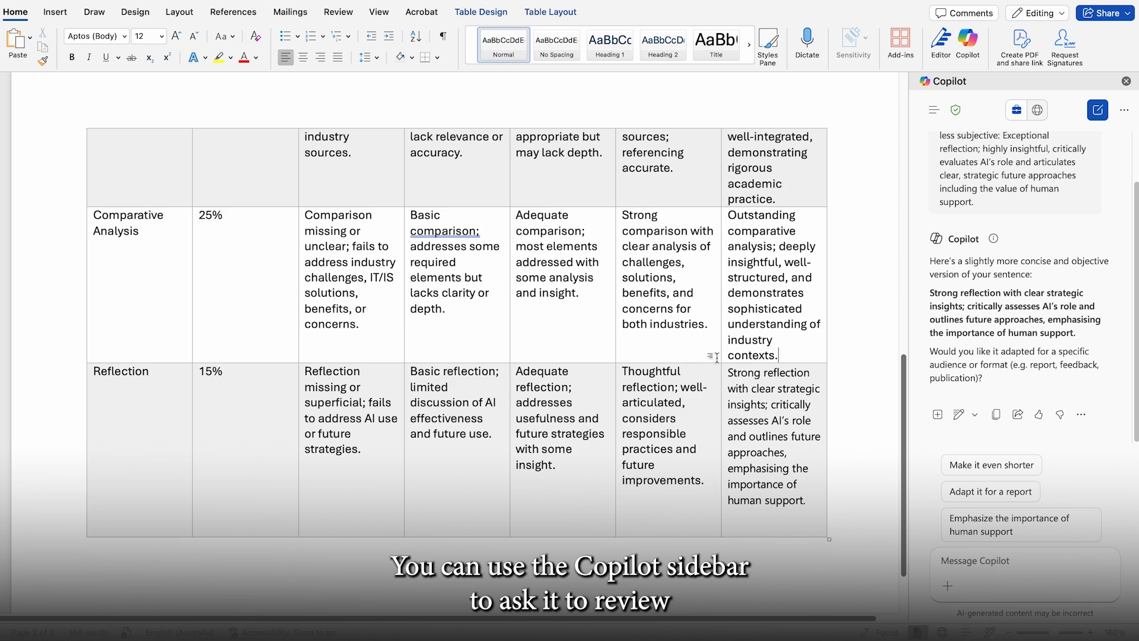
Select the whole rubric and ask Copilot to check it for pedagogical soundness and for any inconsistencies
{"action": "key", "text": "ctrl+a"}
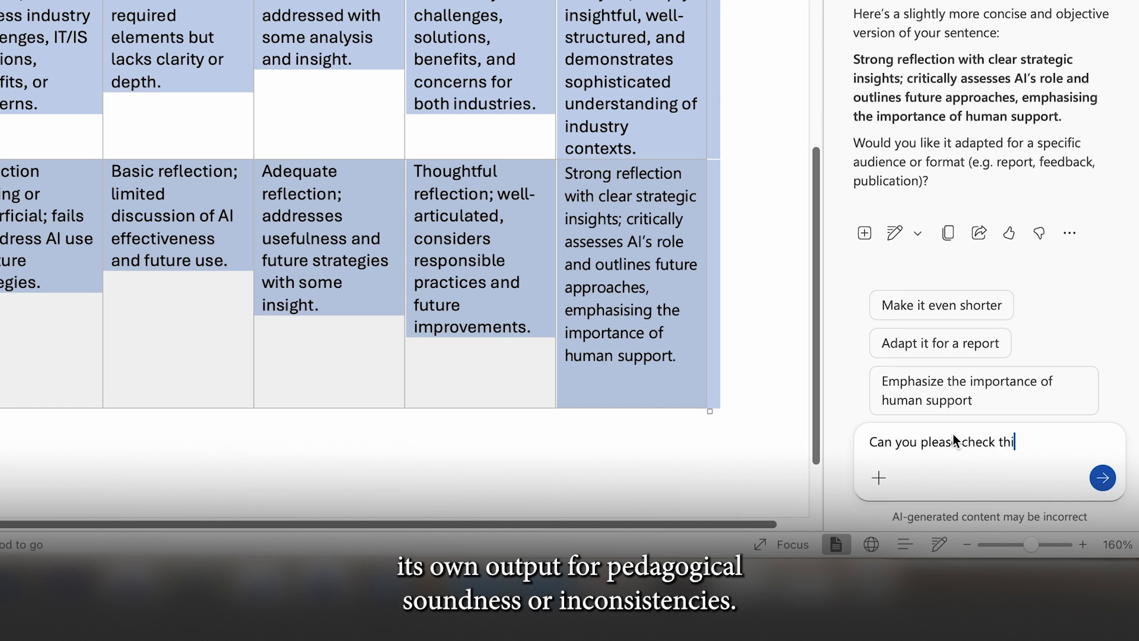
{"action": "type", "text": "for pedagogical soundn"}
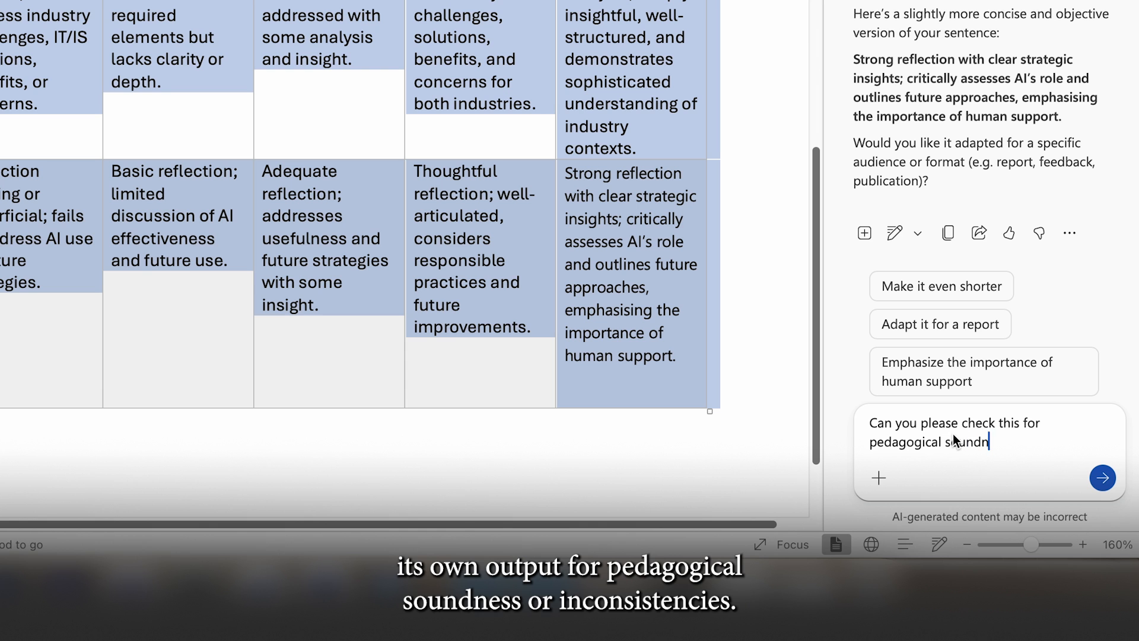
{"action": "type", "text": "ess and for any inconsistencies"}
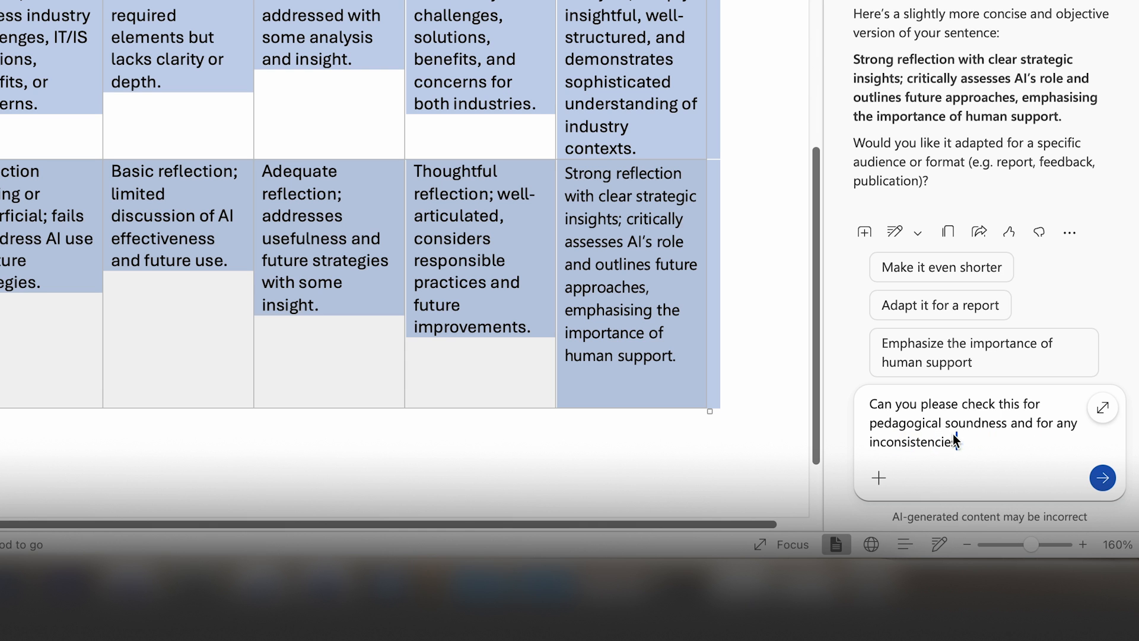
{"action": "key", "text": "Return"}
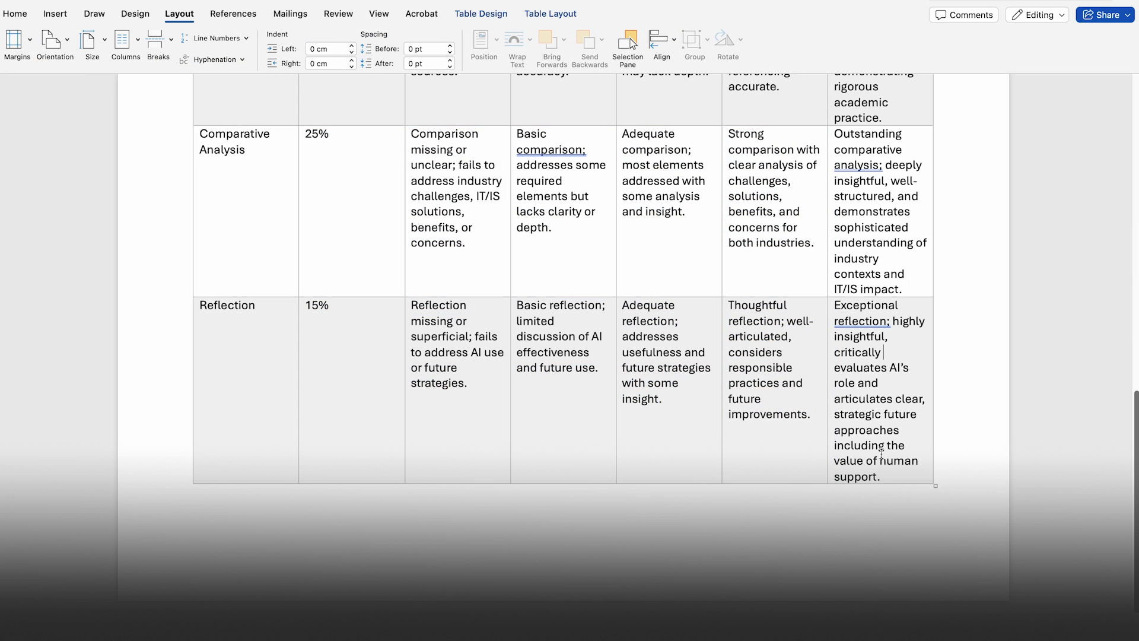
Ask Copilot to make the High Distinction descriptor of the Reflection criterion slightly smaller and less subjective
{"action": "left_click_drag", "start_coordinate": [881, 476], "coordinate": [837, 305]}
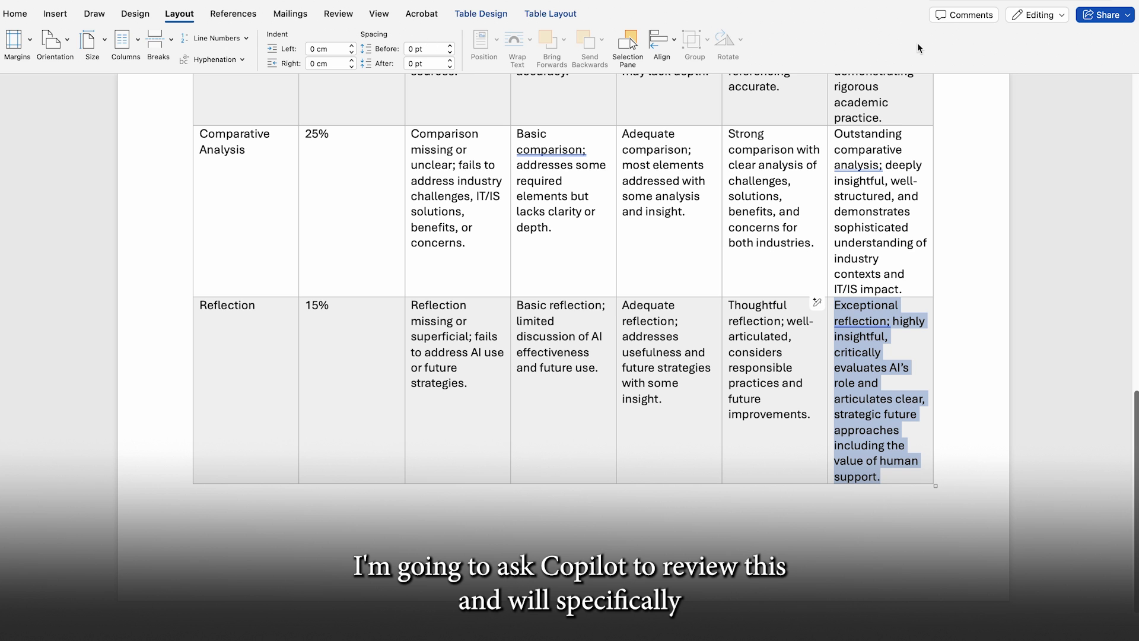
{"action": "left_click", "coordinate": [16, 14]}
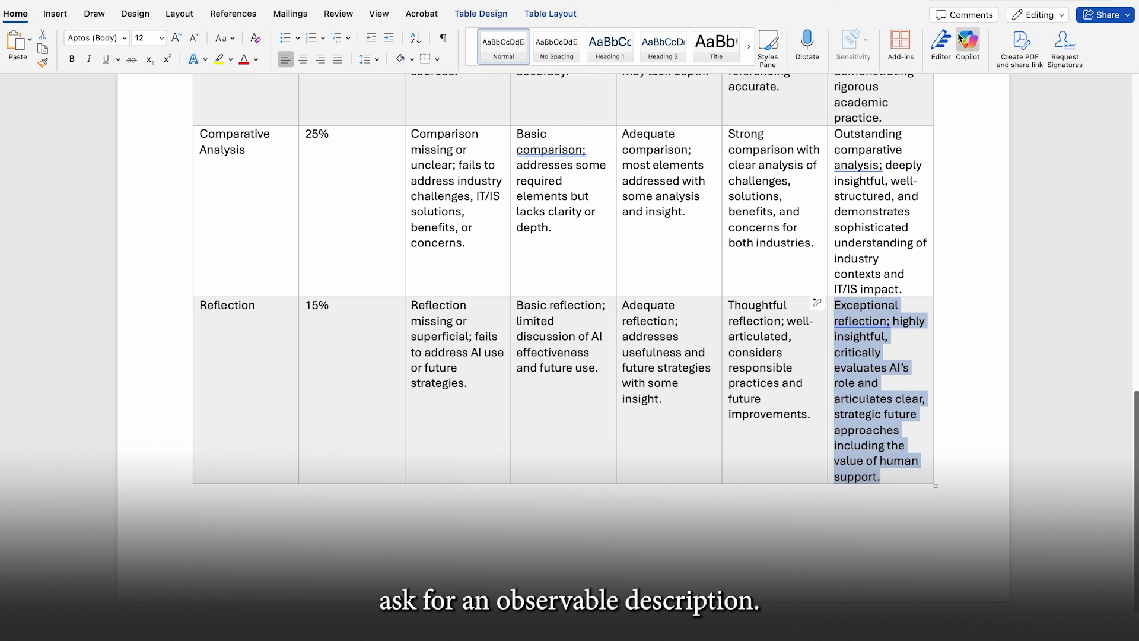
{"action": "left_click", "coordinate": [968, 41]}
{"action": "type", "text": "Please make this slightly smaller and less subjective:"}
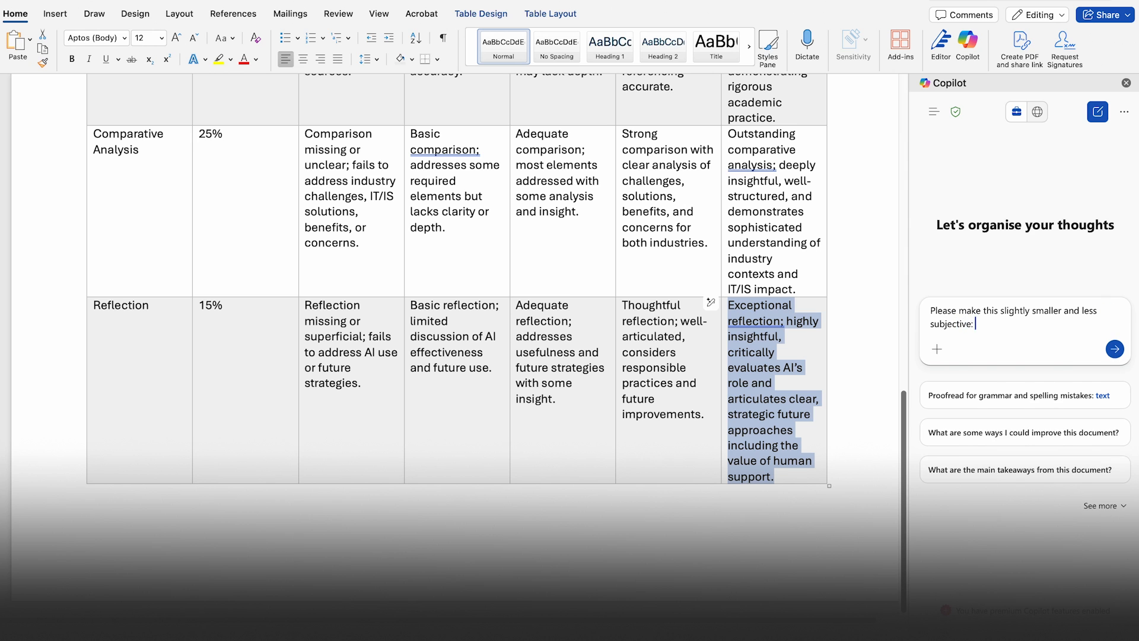
{"action": "key", "text": "Return"}
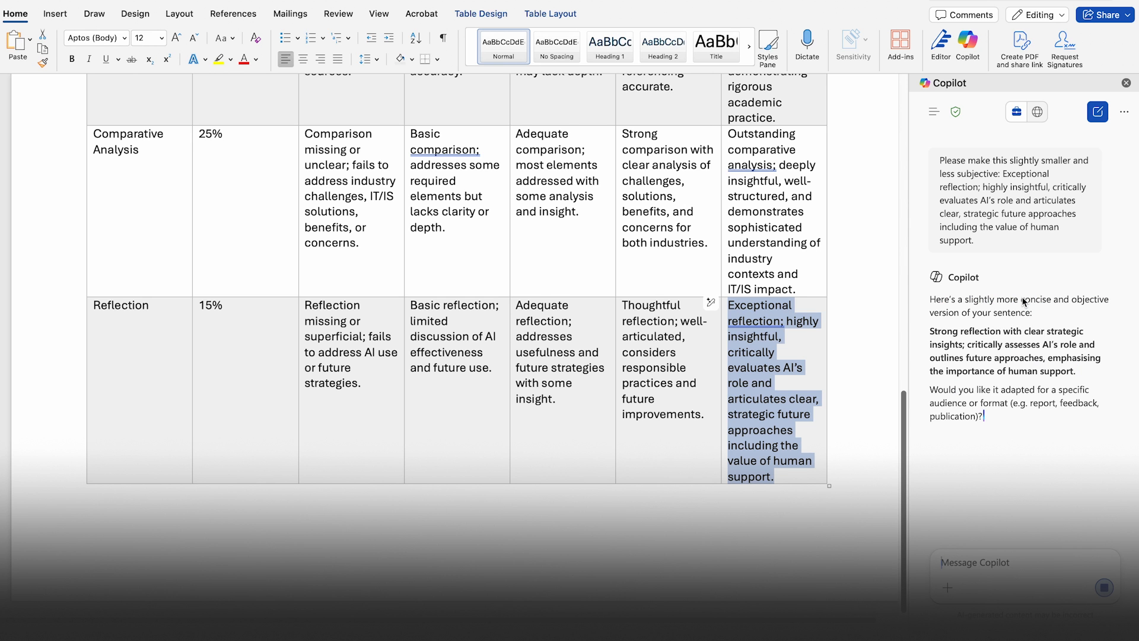
Replace the Reflection criterion's High Distinction descriptor with Copilot's reworded sentence and remove its bold formatting
{"action": "left_click", "coordinate": [996, 415]}
{"action": "left_click", "coordinate": [787, 430]}
{"action": "triple_click", "coordinate": [785, 465]}
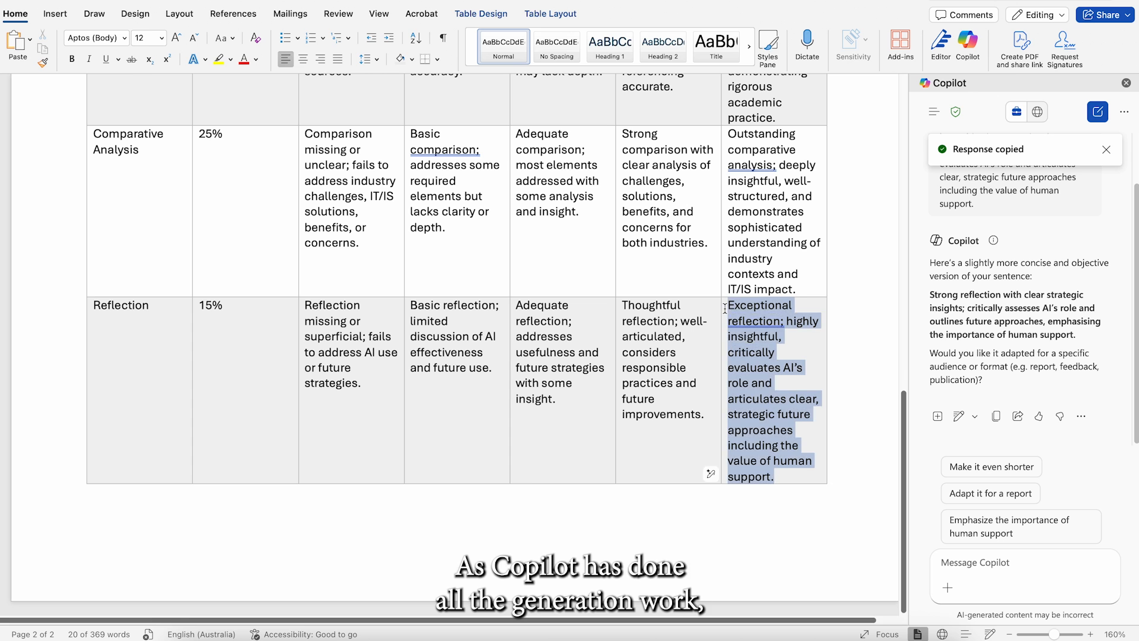
{"action": "key", "text": "ctrl+v"}
{"action": "left_click_drag", "start_coordinate": [785, 407], "coordinate": [733, 312]}
{"action": "key", "text": "ctrl+b"}
{"action": "left_click", "coordinate": [733, 311]}
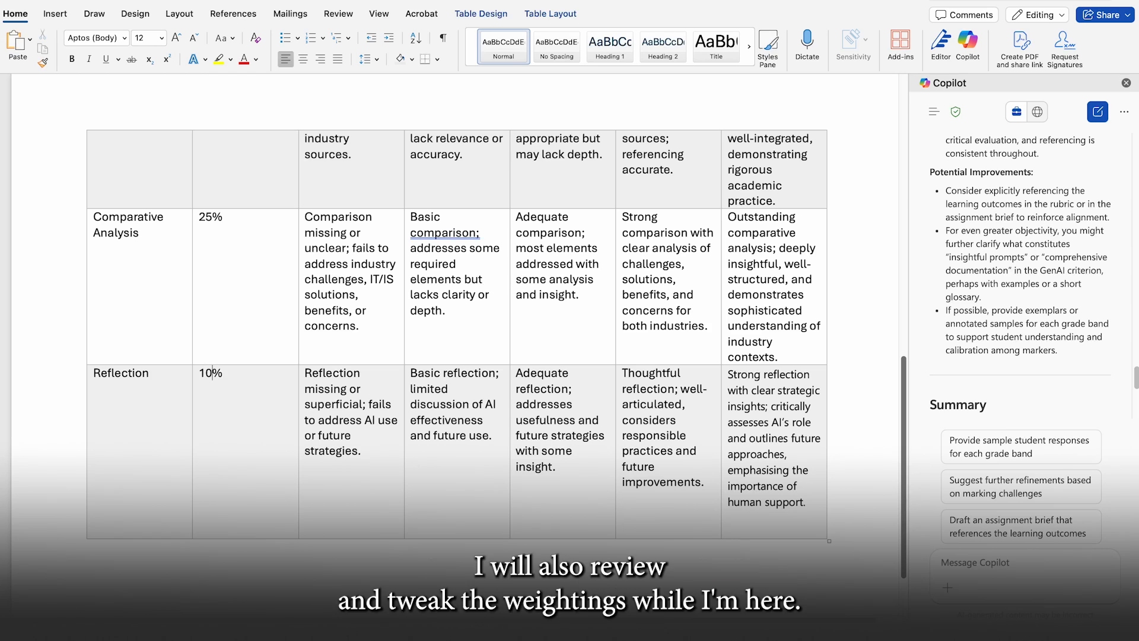
Set the weighting of the Critical Evaluation of AI Output criterion to 25%
{"action": "scroll", "coordinate": [203, 353], "scroll_direction": "up", "scroll_amount": 6}
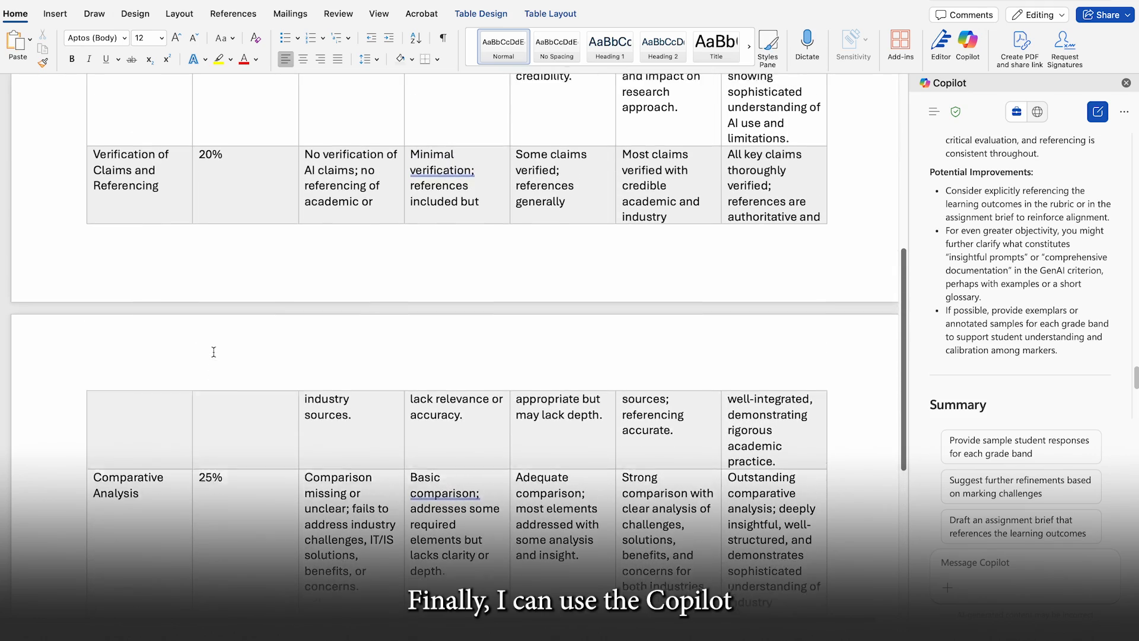
{"action": "scroll", "coordinate": [213, 353], "scroll_direction": "up", "scroll_amount": 3}
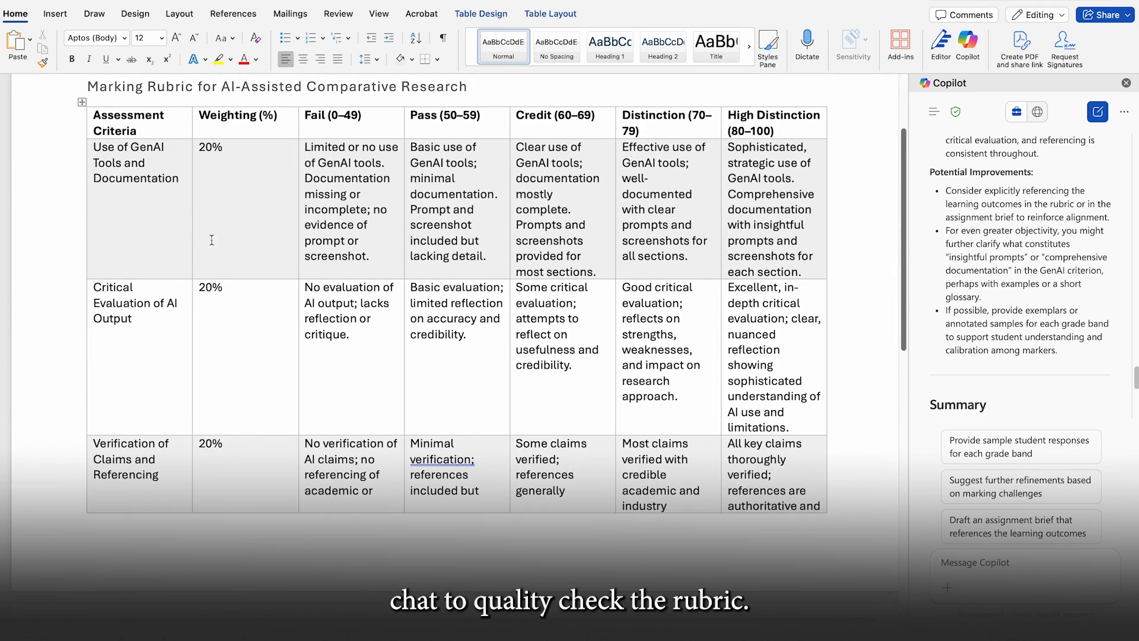
{"action": "left_click", "coordinate": [216, 305]}
{"action": "key", "text": "BackSpace"}
{"action": "type", "text": "5"}
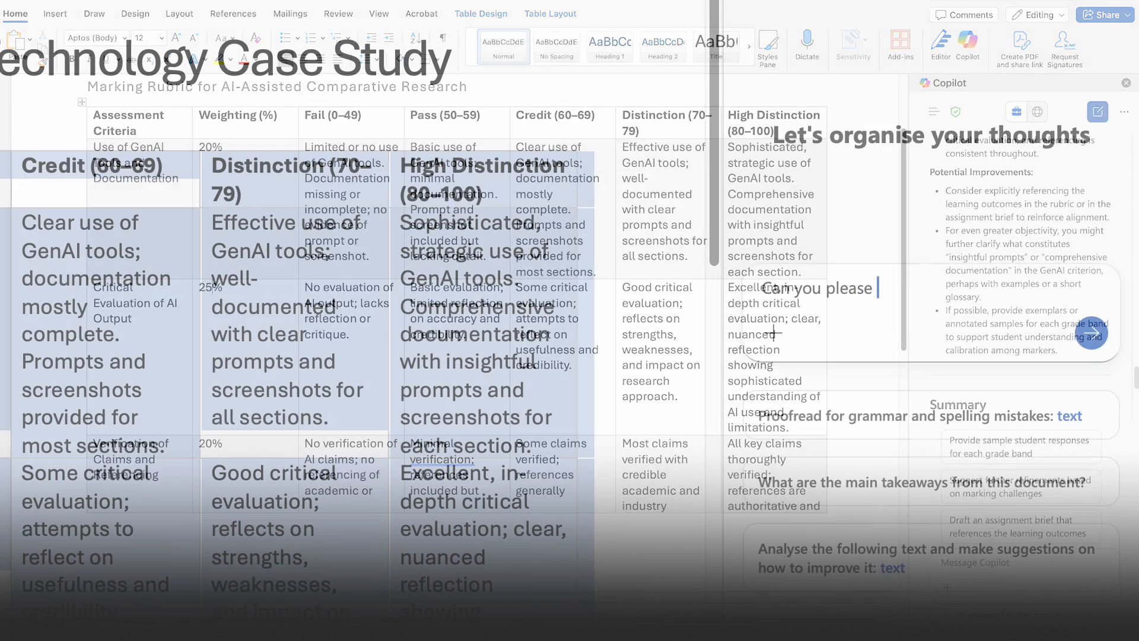
Ask Copilot to quality check the pasted rubric table and ensure Australian English wording and grammar, and review its response
{"action": "type", "text": "quality check this table"}
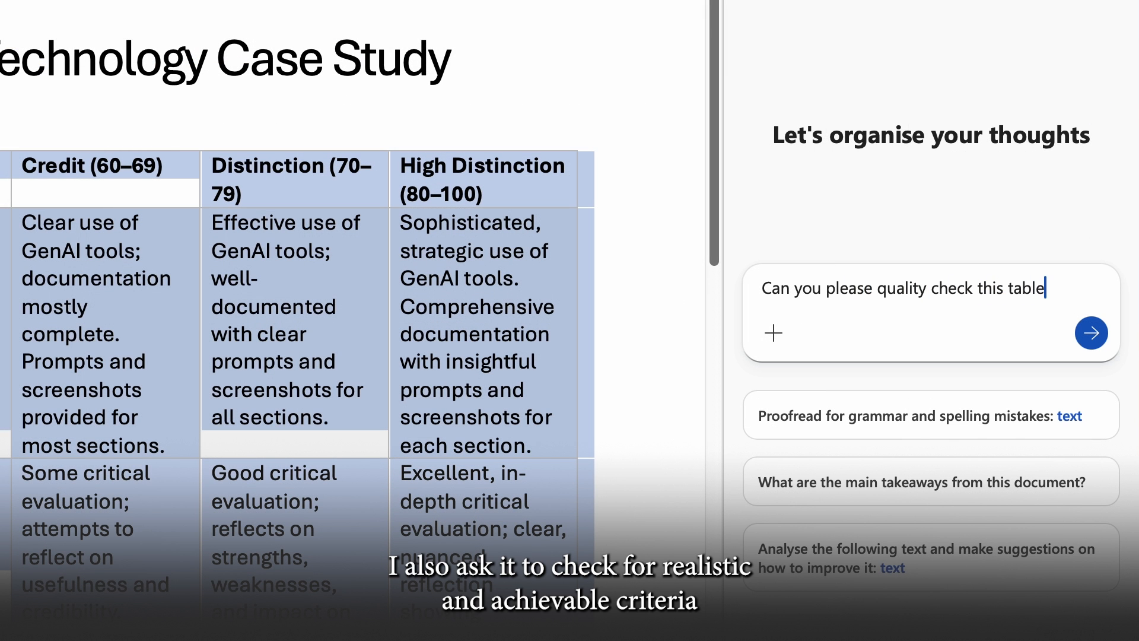
{"action": "type", "text": "? Please ensure the w"}
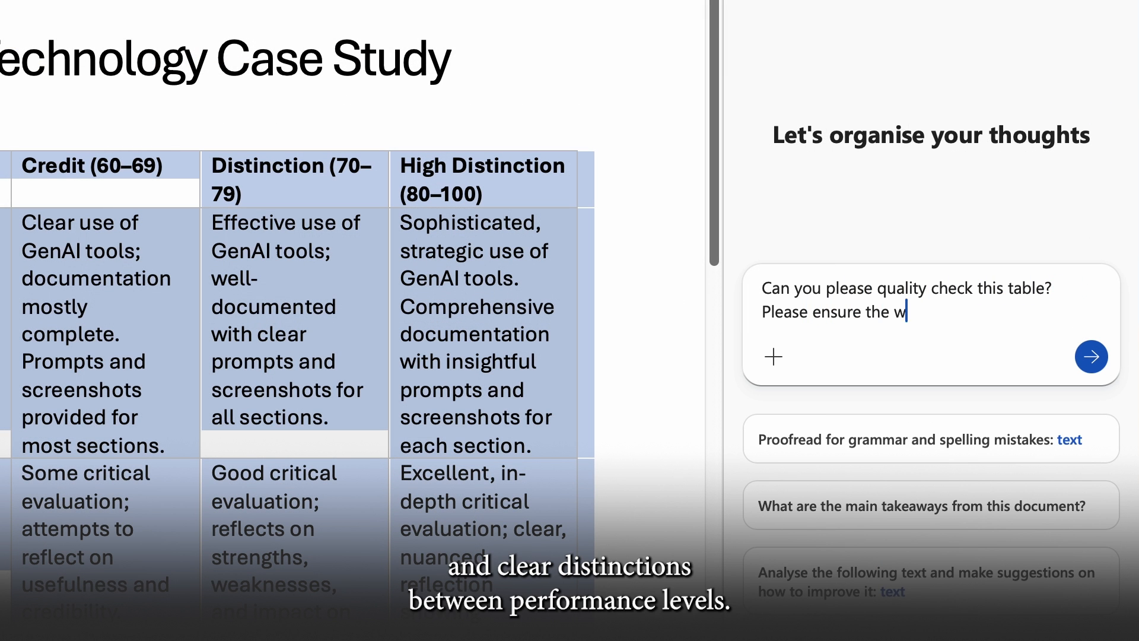
{"action": "type", "text": "ording and grammar is in austrian English also"}
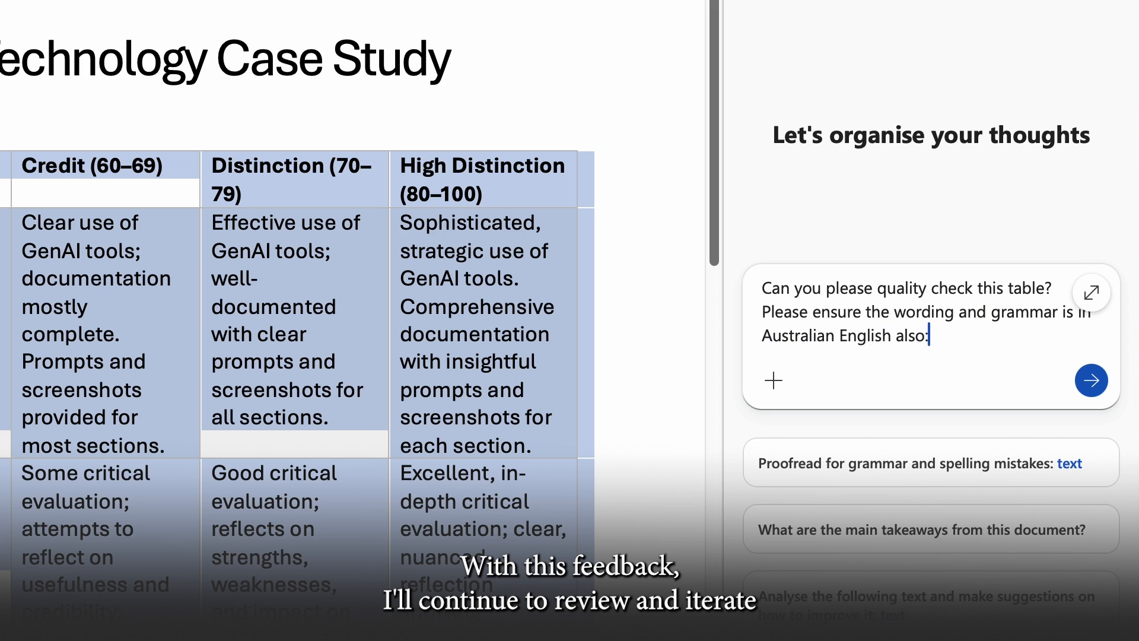
{"action": "key", "text": "ctrl+v"}
{"action": "key", "text": "Return"}
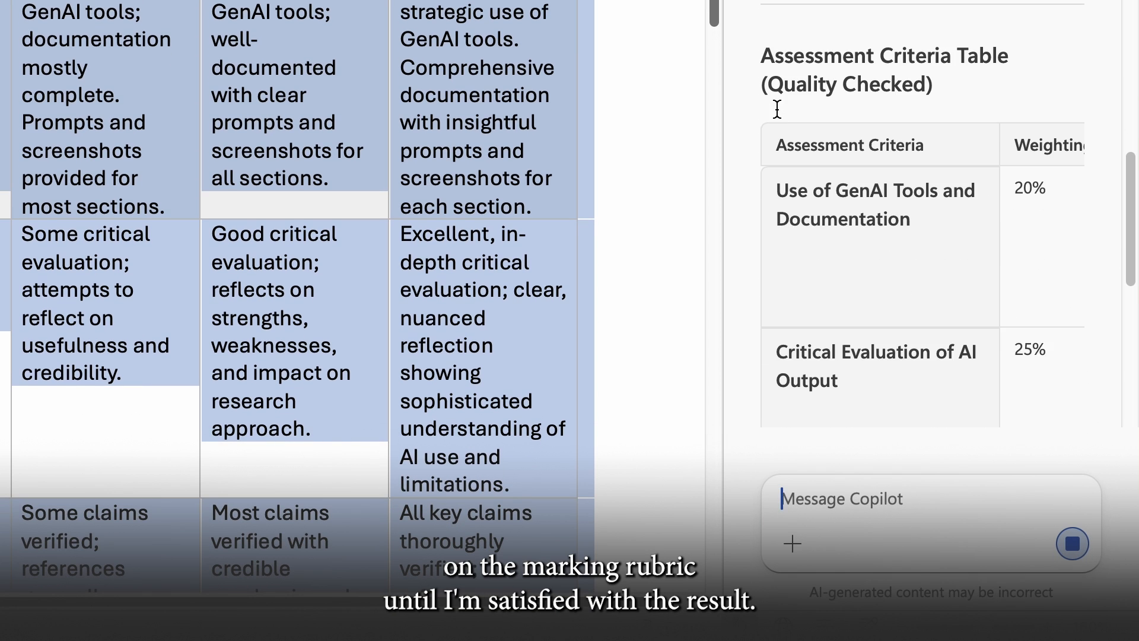
{"action": "scroll", "coordinate": [777, 109], "scroll_direction": "down", "scroll_amount": 6}
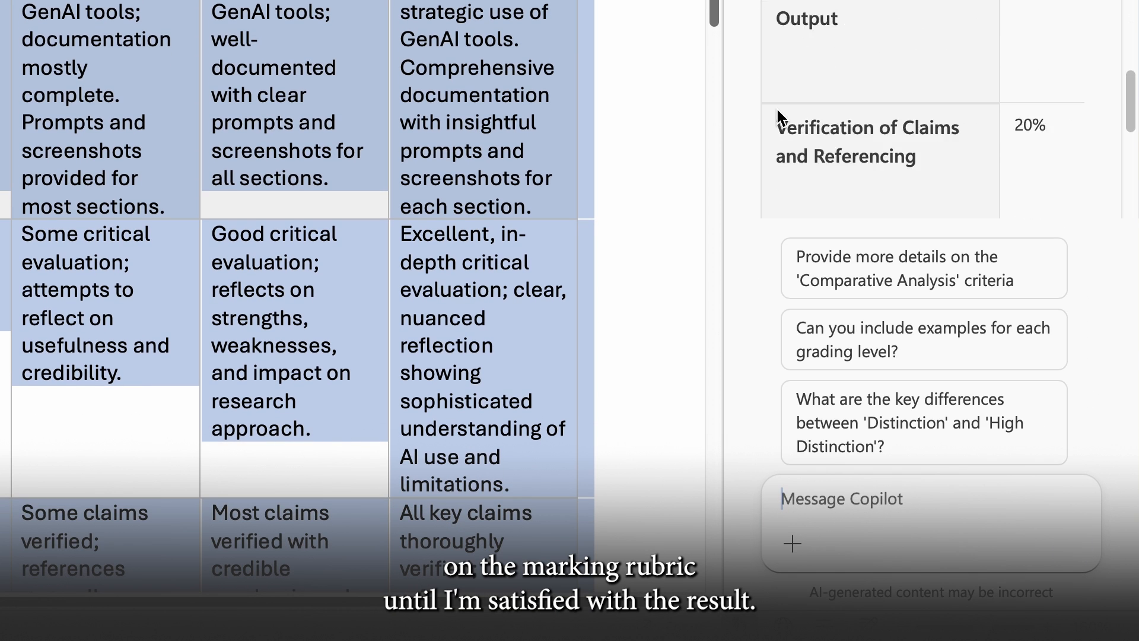
{"action": "scroll", "coordinate": [777, 111], "scroll_direction": "right", "scroll_amount": 4}
{"action": "scroll", "coordinate": [776, 107], "scroll_direction": "right", "scroll_amount": 3}
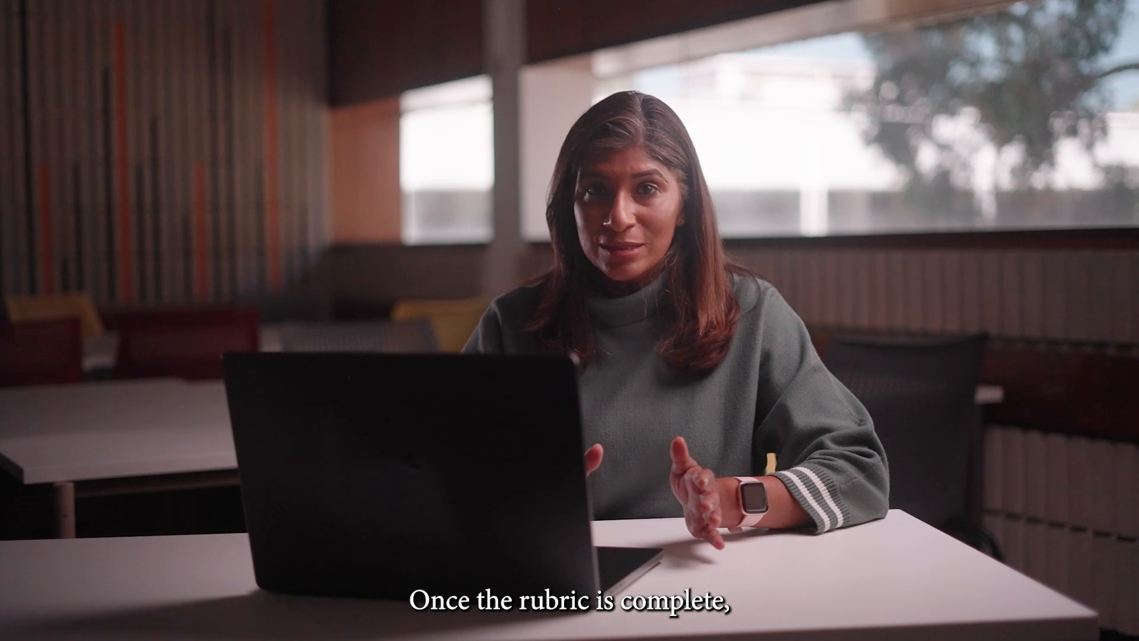